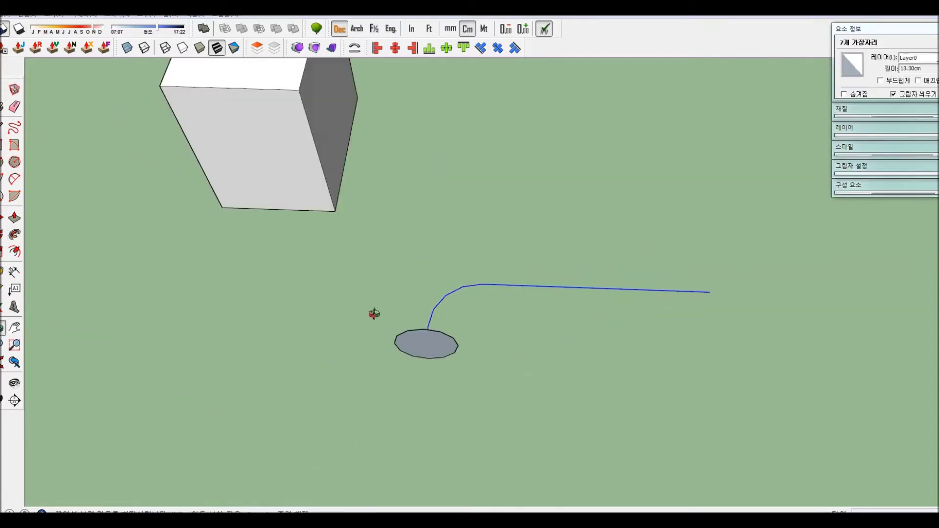
- Follow Me the small circle face along the curved blue path into a bent pipe
left_click(464, 327)
middle_click_drag(464, 328, 519, 280)
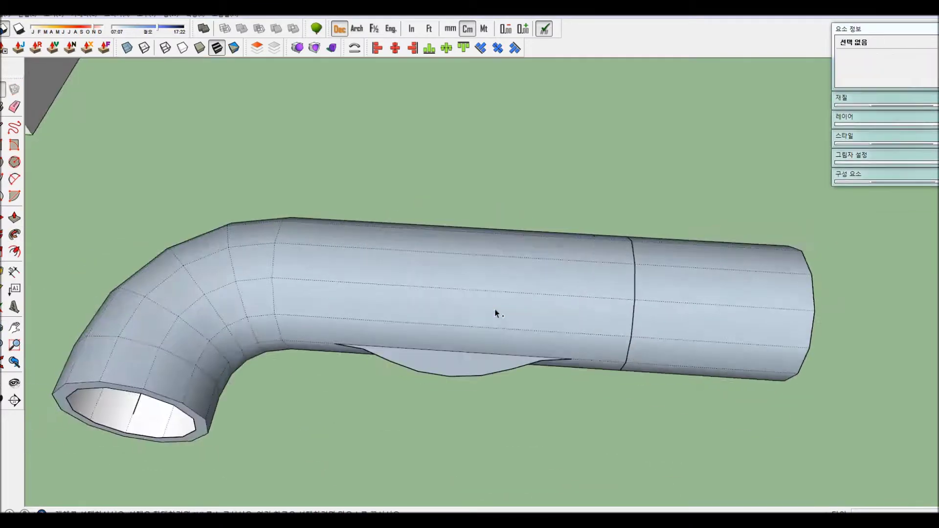
- Zoom in on the pipe's open end to prepare for drawing the rim edge
scroll(587, 342, "up", 3)
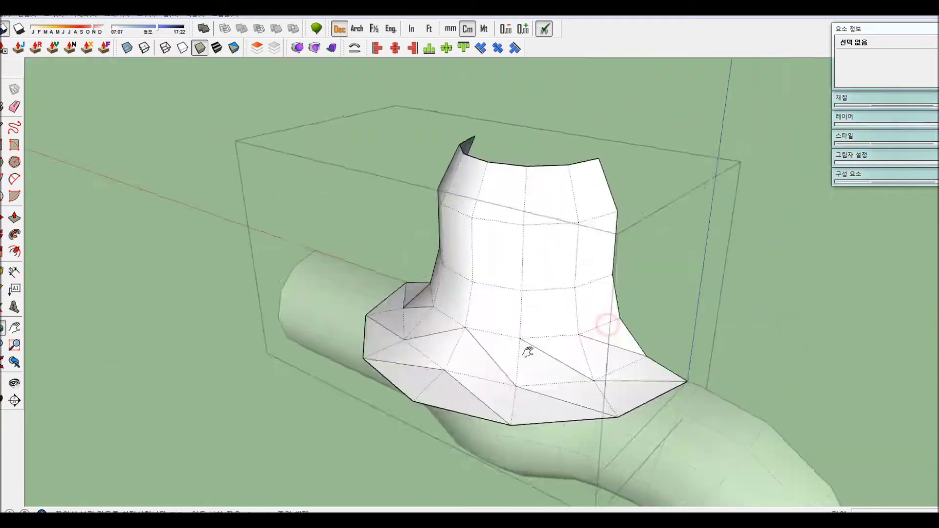
- Orbit to inspect the funnel-shaped faucet body from below
mouse_move(447, 330)
left_mouse_down()
mouse_move(336, 315)
mouse_move(491, 320)
mouse_move(476, 277)
left_mouse_up()
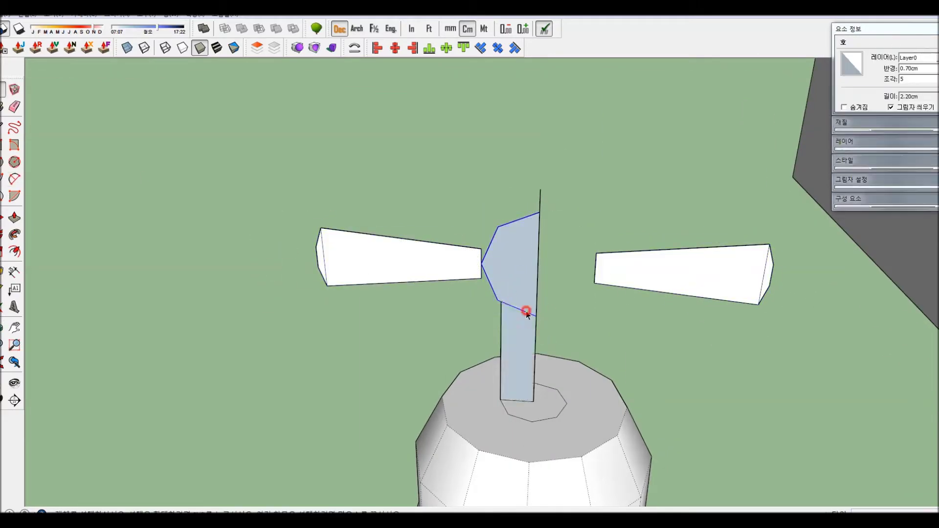
- Sweep the blue half-profile around the circle to lathe the round handle cap
left_click(560, 393)
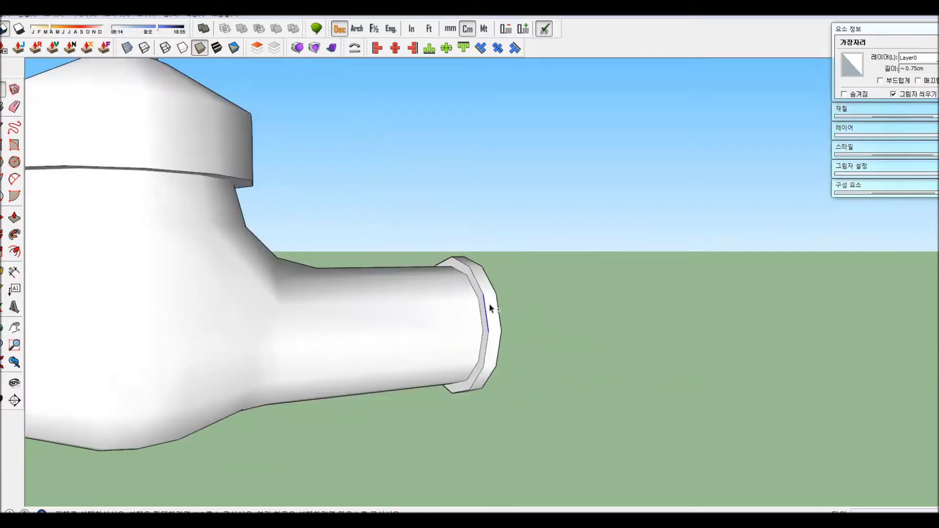
- Select the faucet body so it can be made into a component
left_click(504, 304)
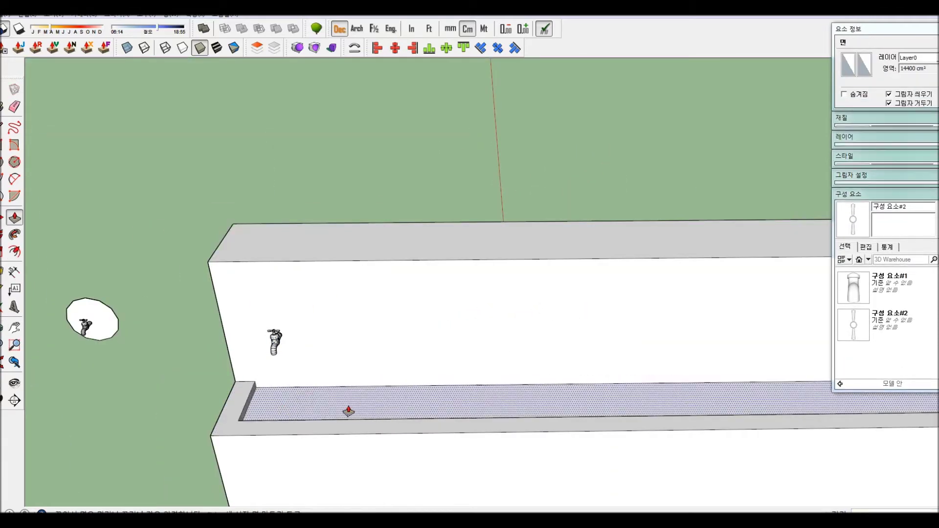
- Orbit along the wall and long trough to check the placed faucet
middle_click_drag(348, 411, 410, 307)
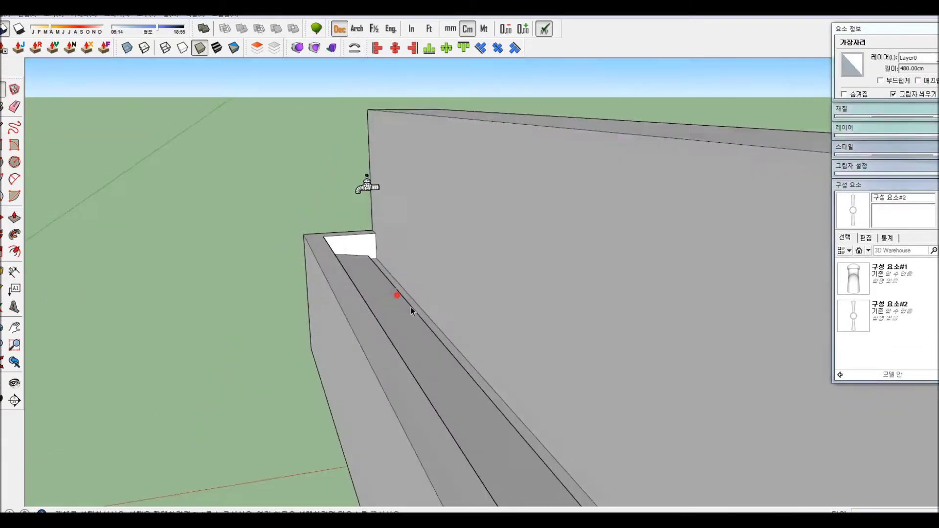